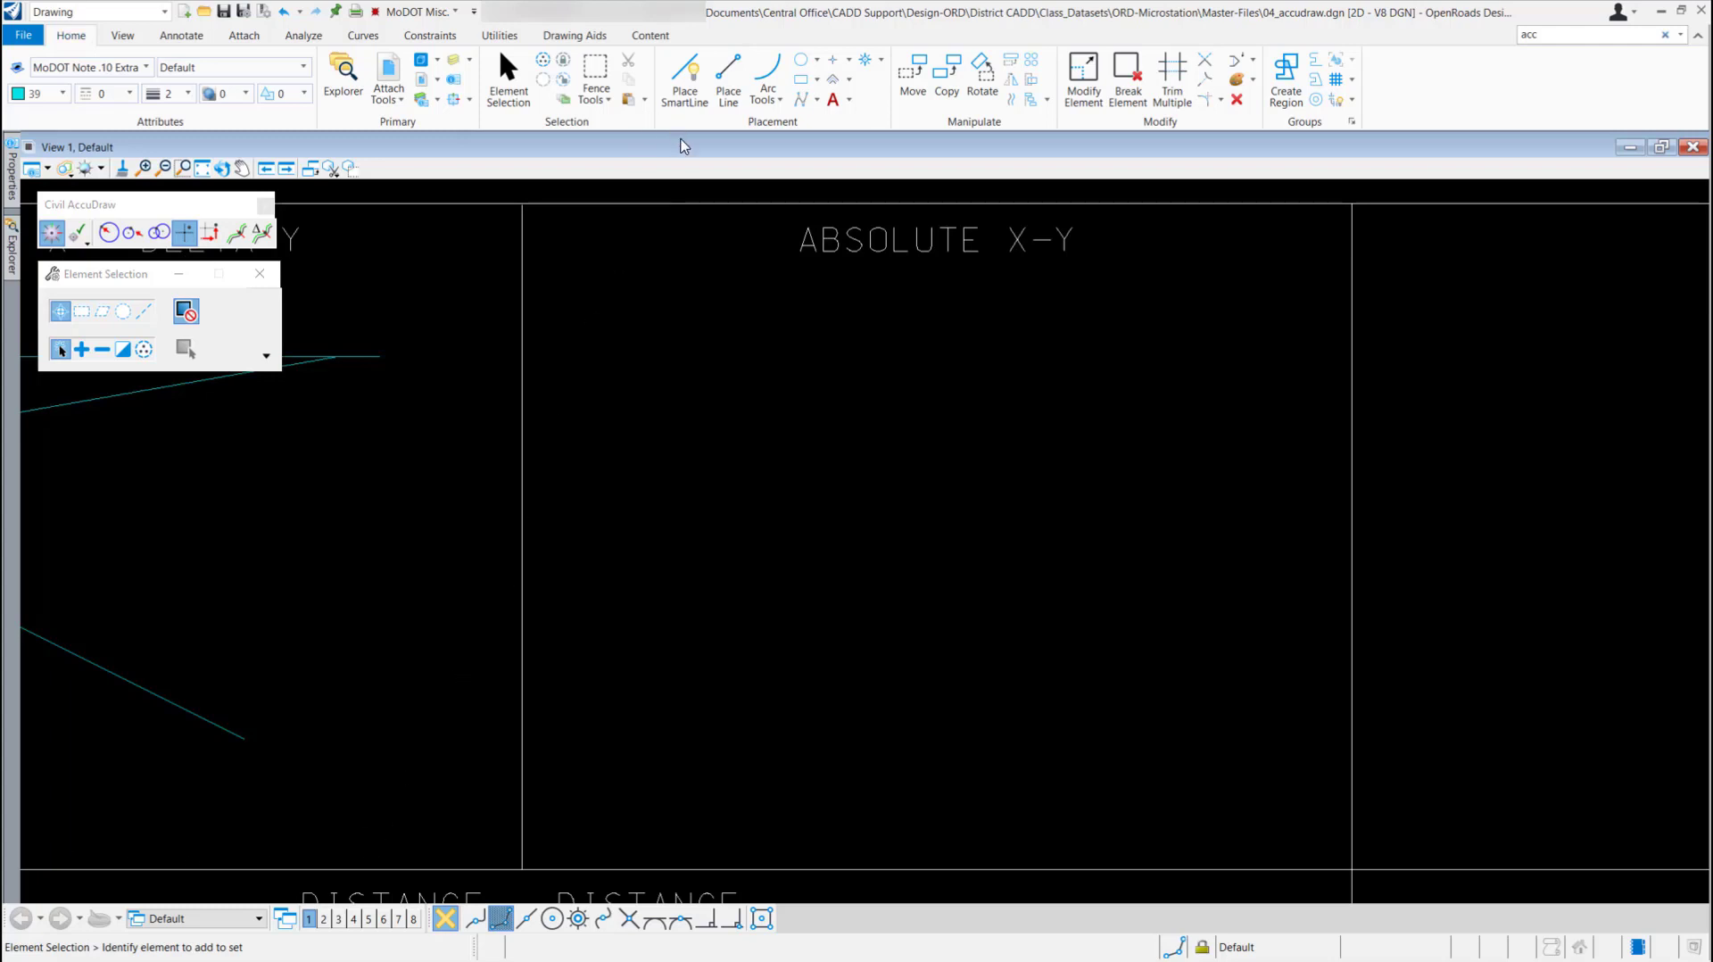
Step: Start a SmartLine in the ABSOLUTE X-Y box with its first vertex at absolute coordinates X 850, Y 1400
click(692, 92)
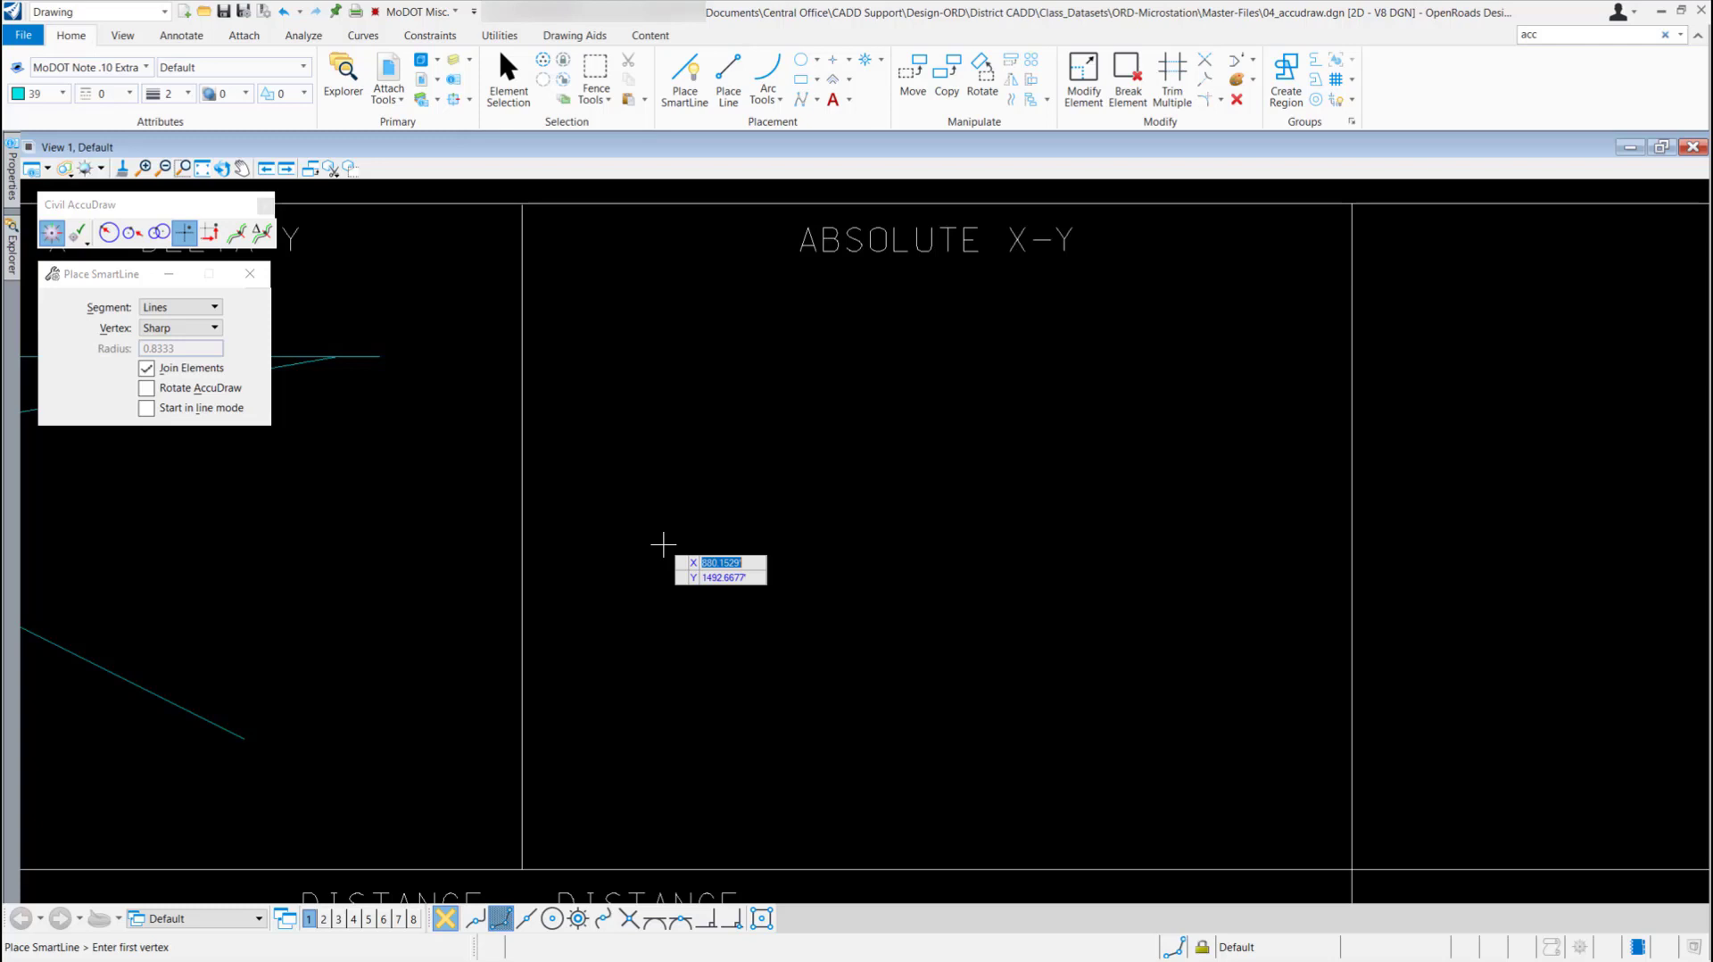
key(space)
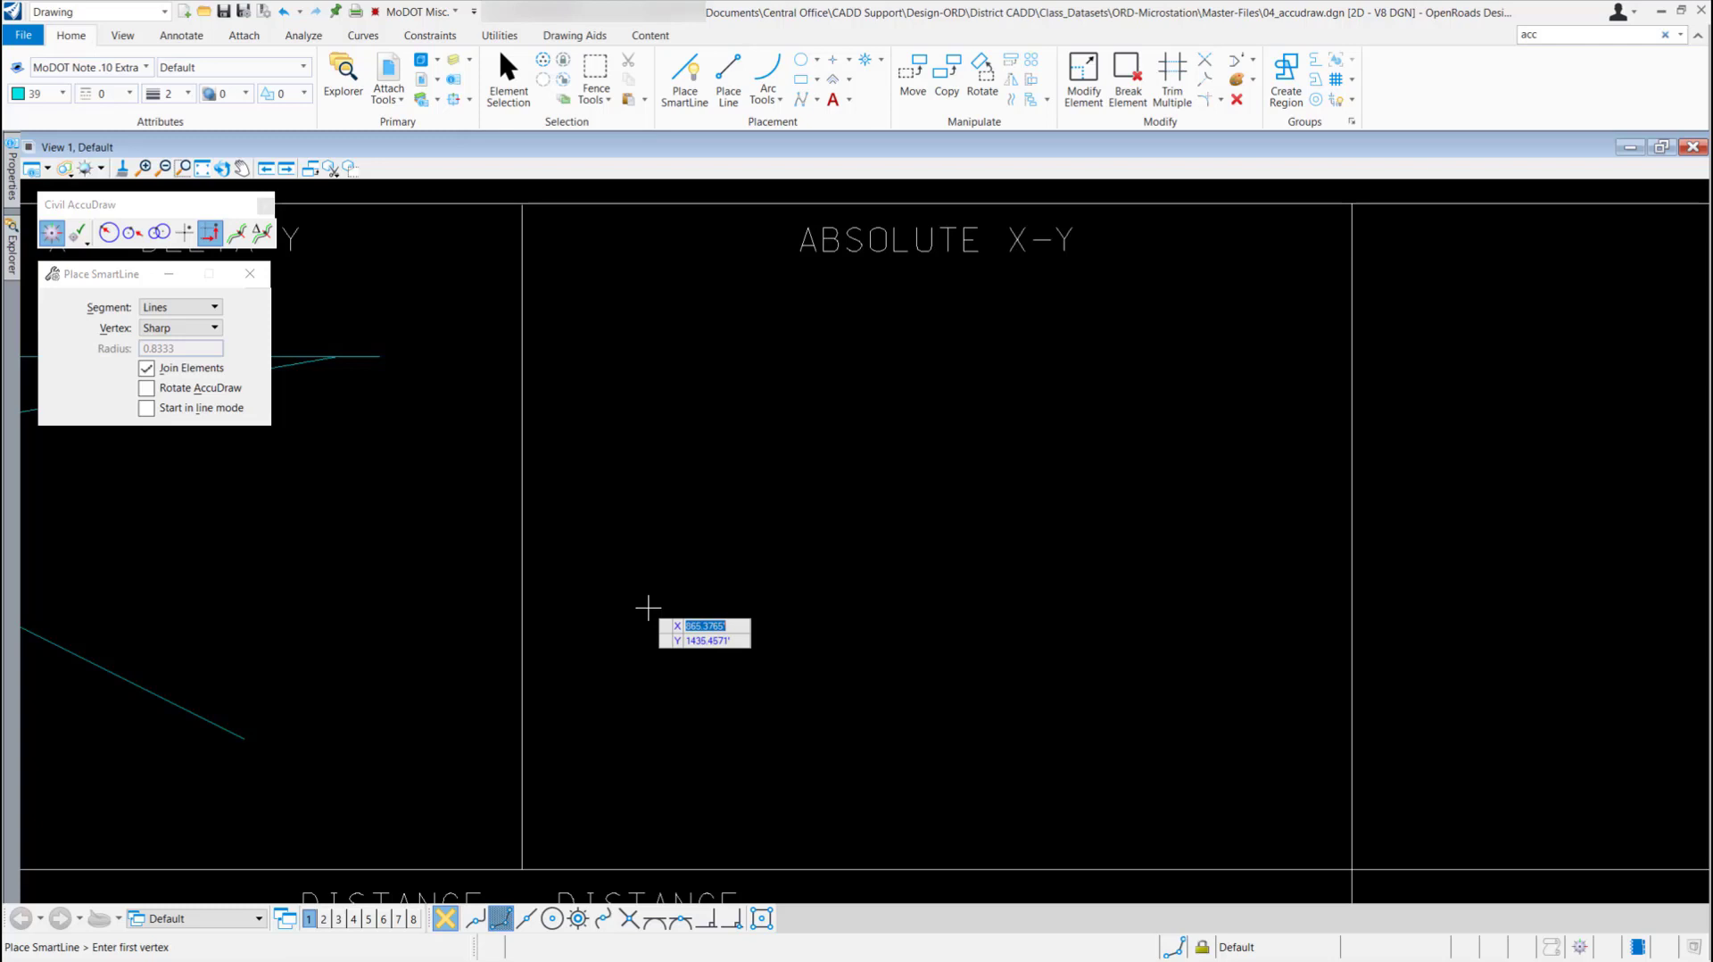
text(850)
key(Tab)
key(BackSpace)
text(1400)
key(Tab)
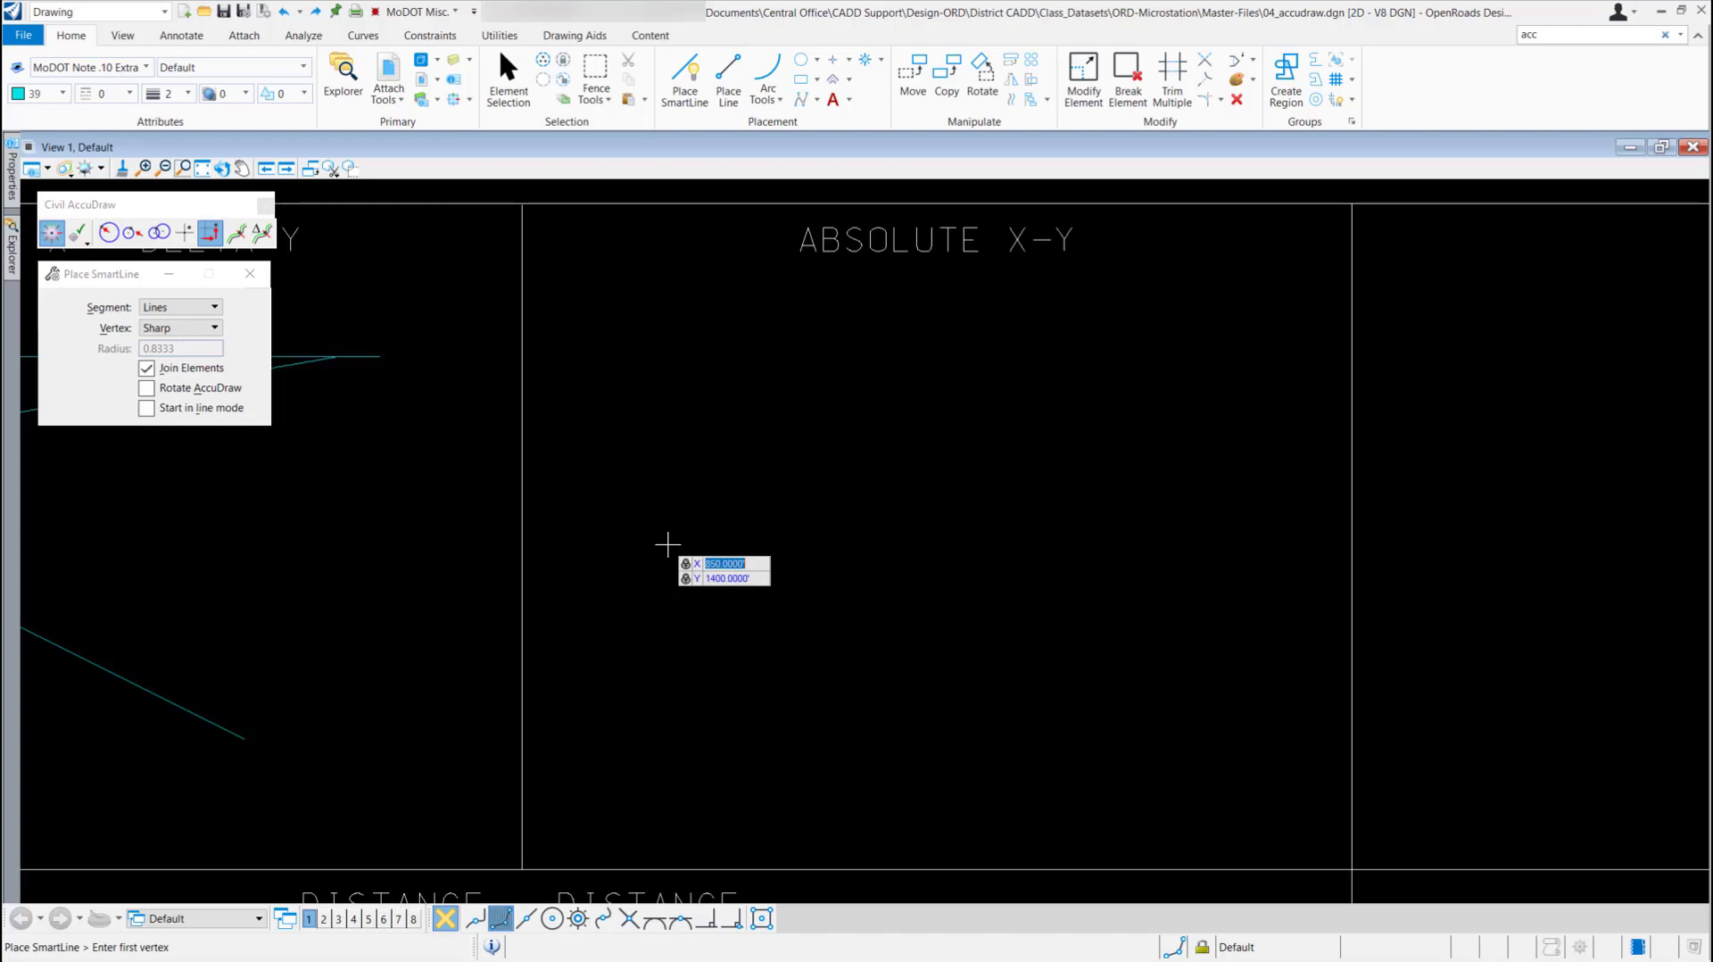
click(668, 545)
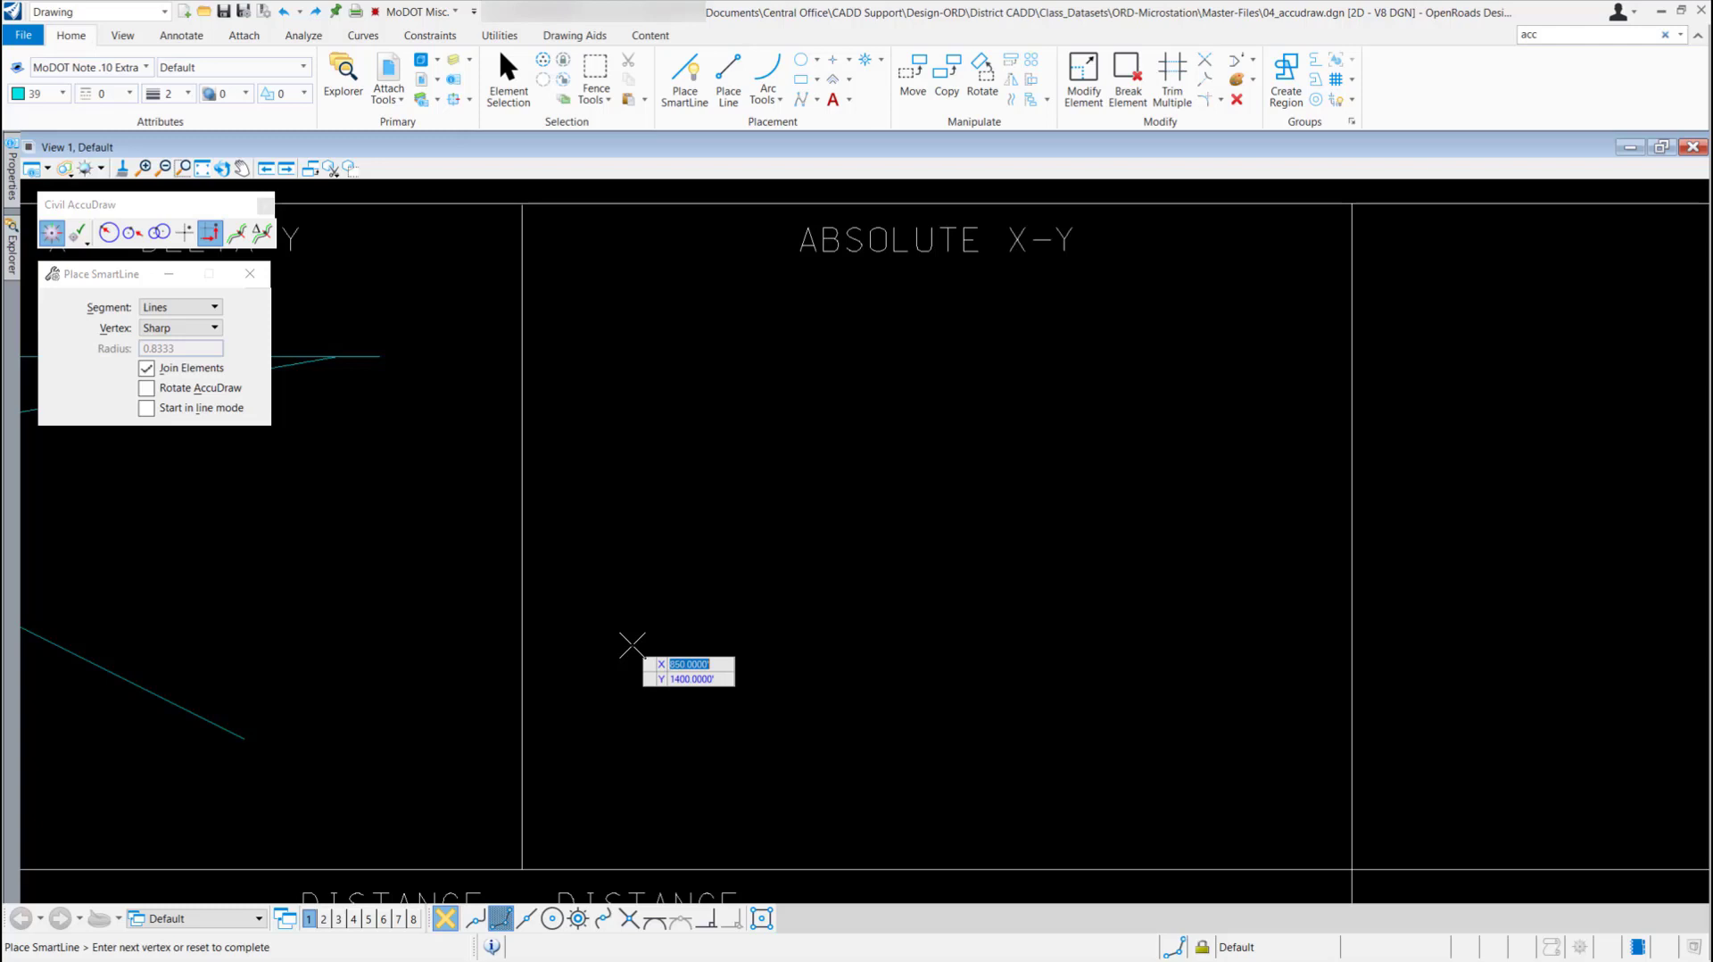
click(631, 645)
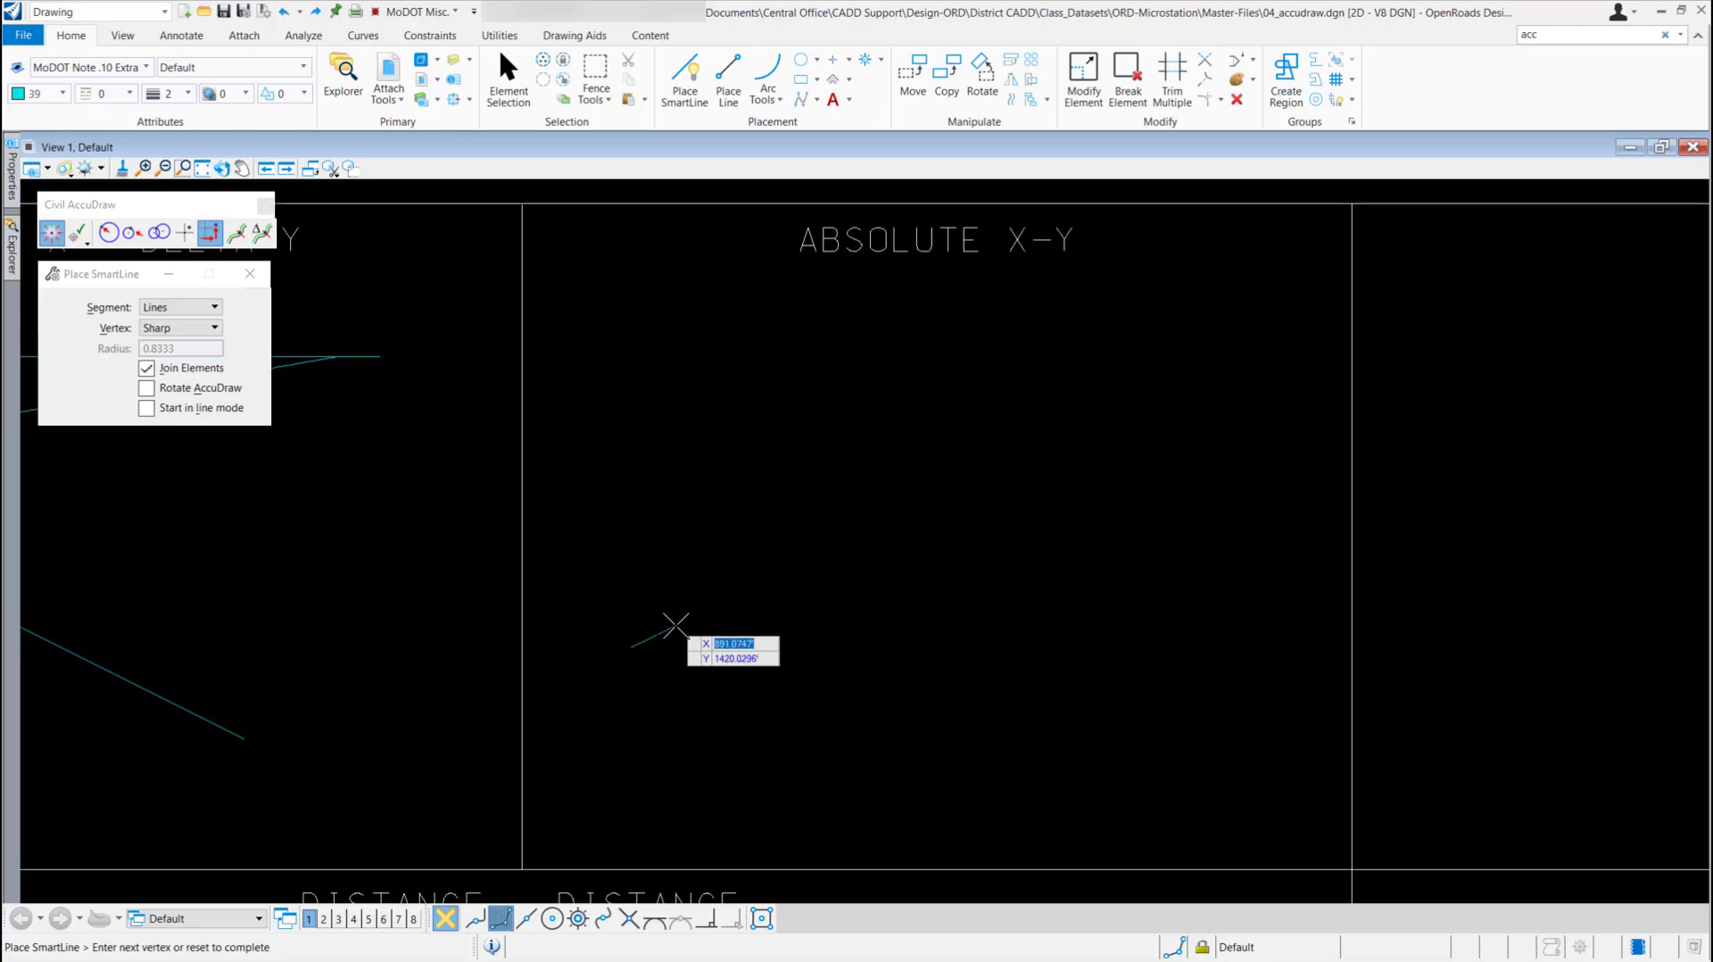
Step: Place the SmartLine's second vertex at absolute coordinates X 1300, Y 1600 and finish the line
text(1300)
key(Tab)
text(1600)
key(Tab)
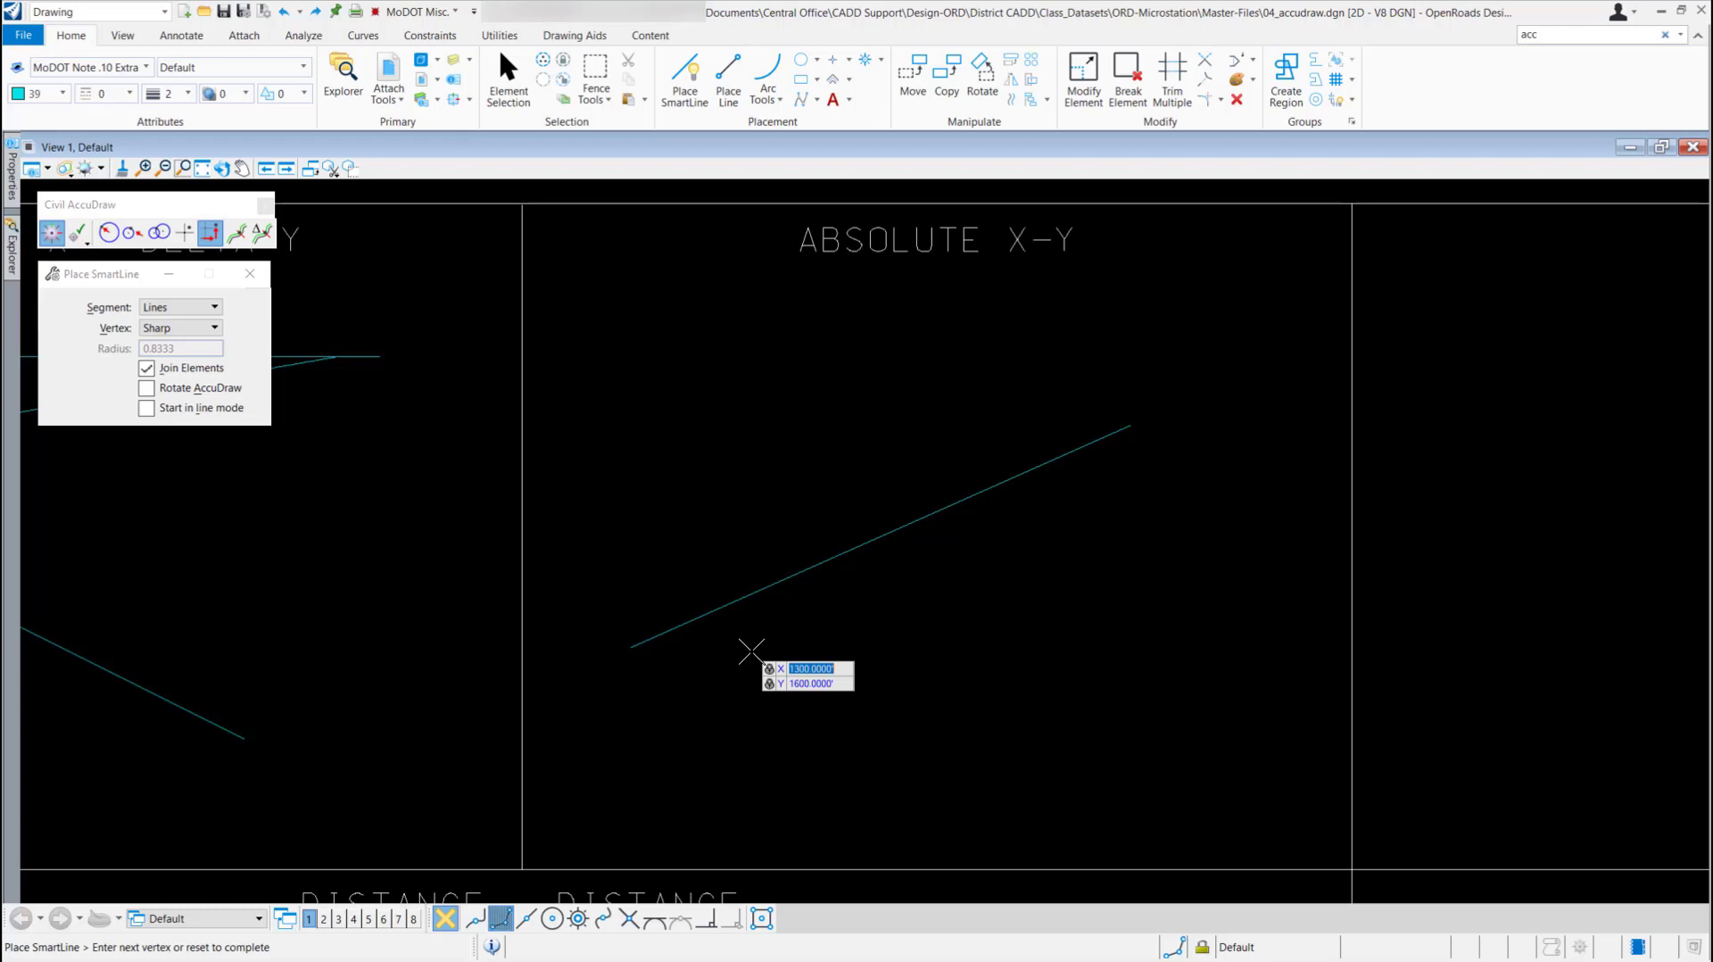
click(752, 651)
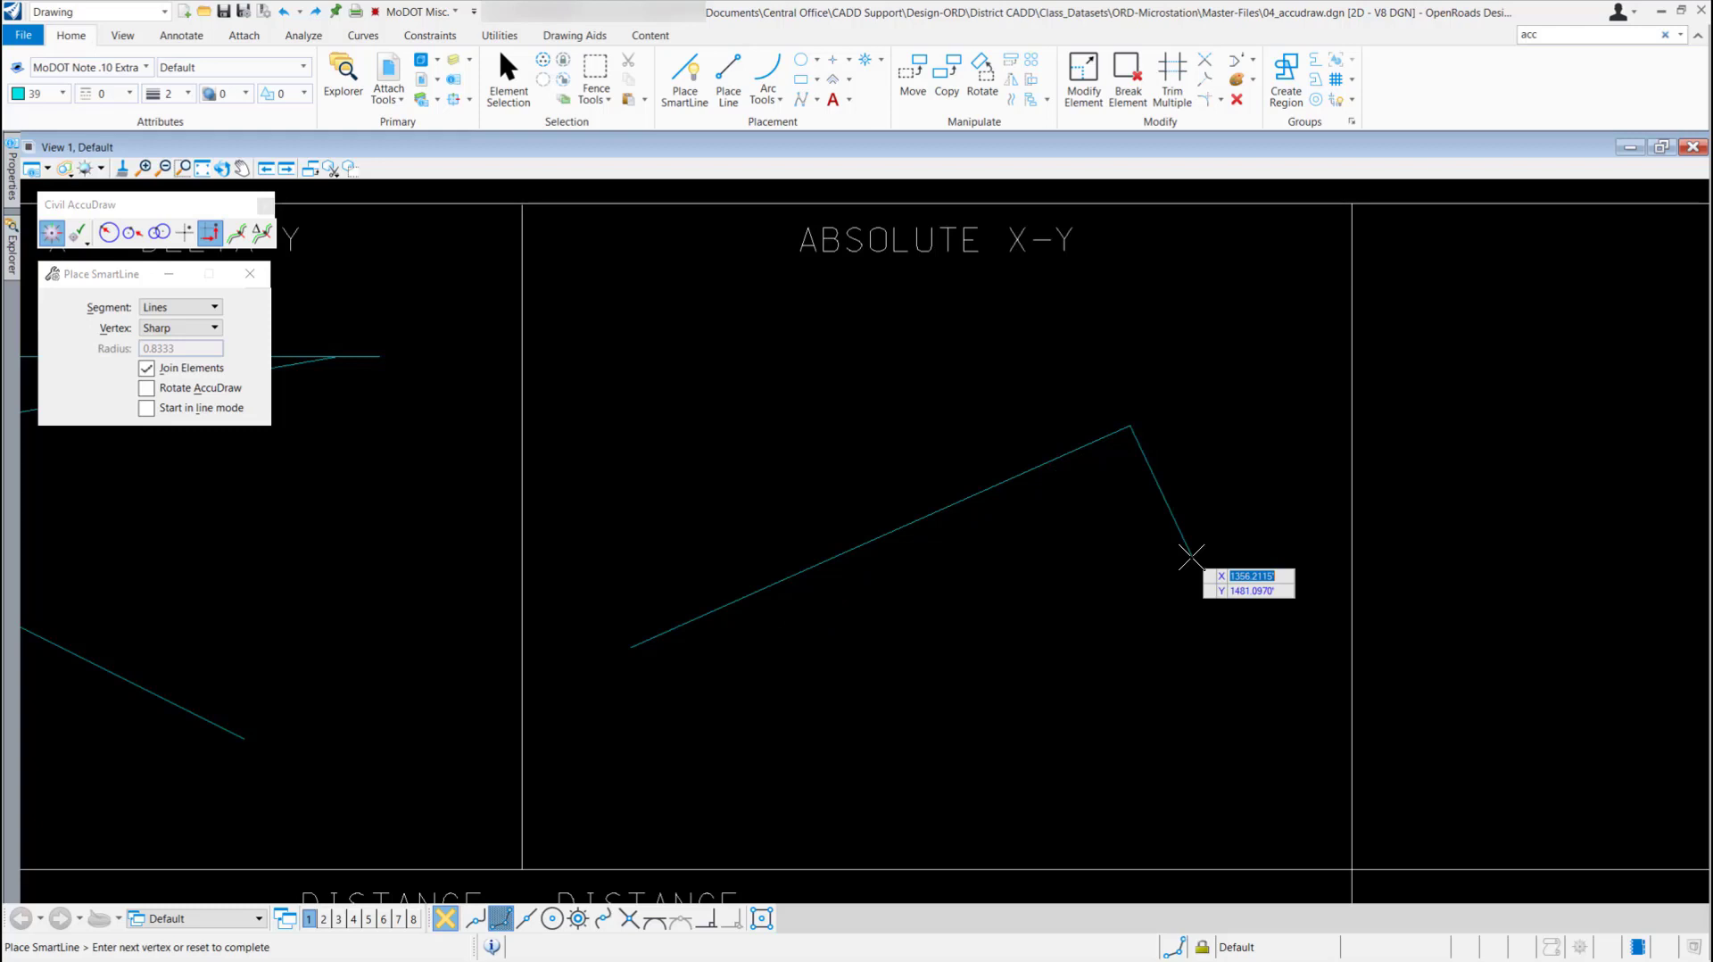
right_click(1201, 540)
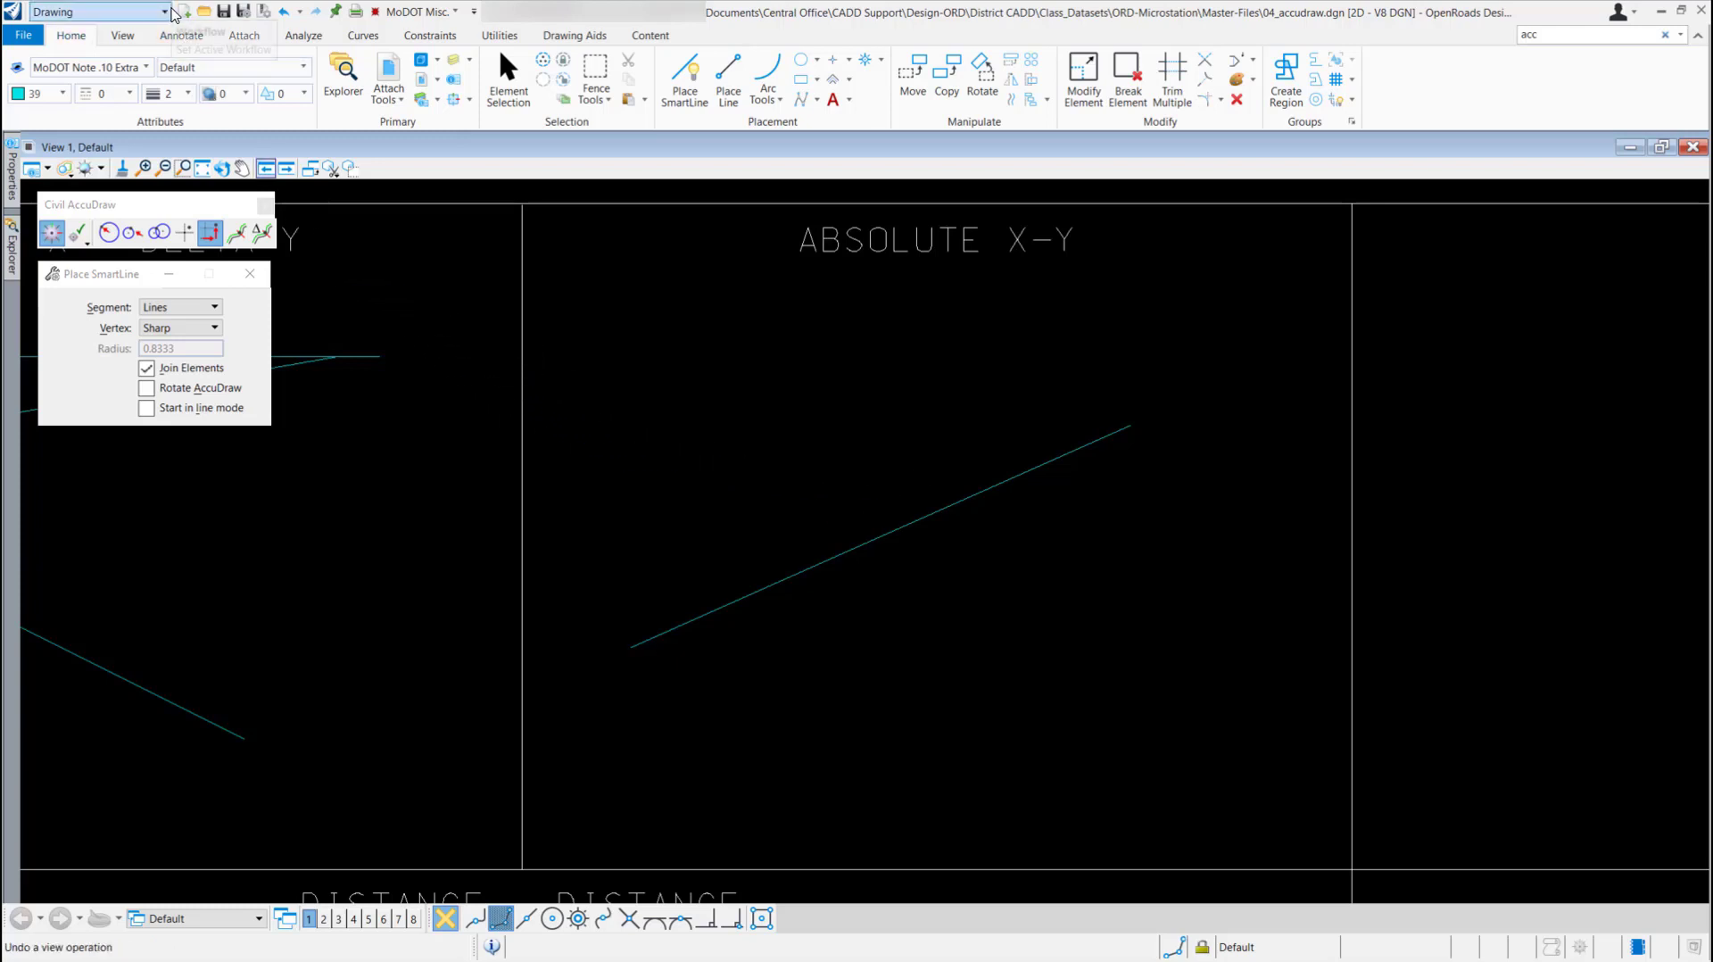
Step: Switch to the OpenRoads Modeling workflow and start the horizontal geometry Point tool
click(165, 13)
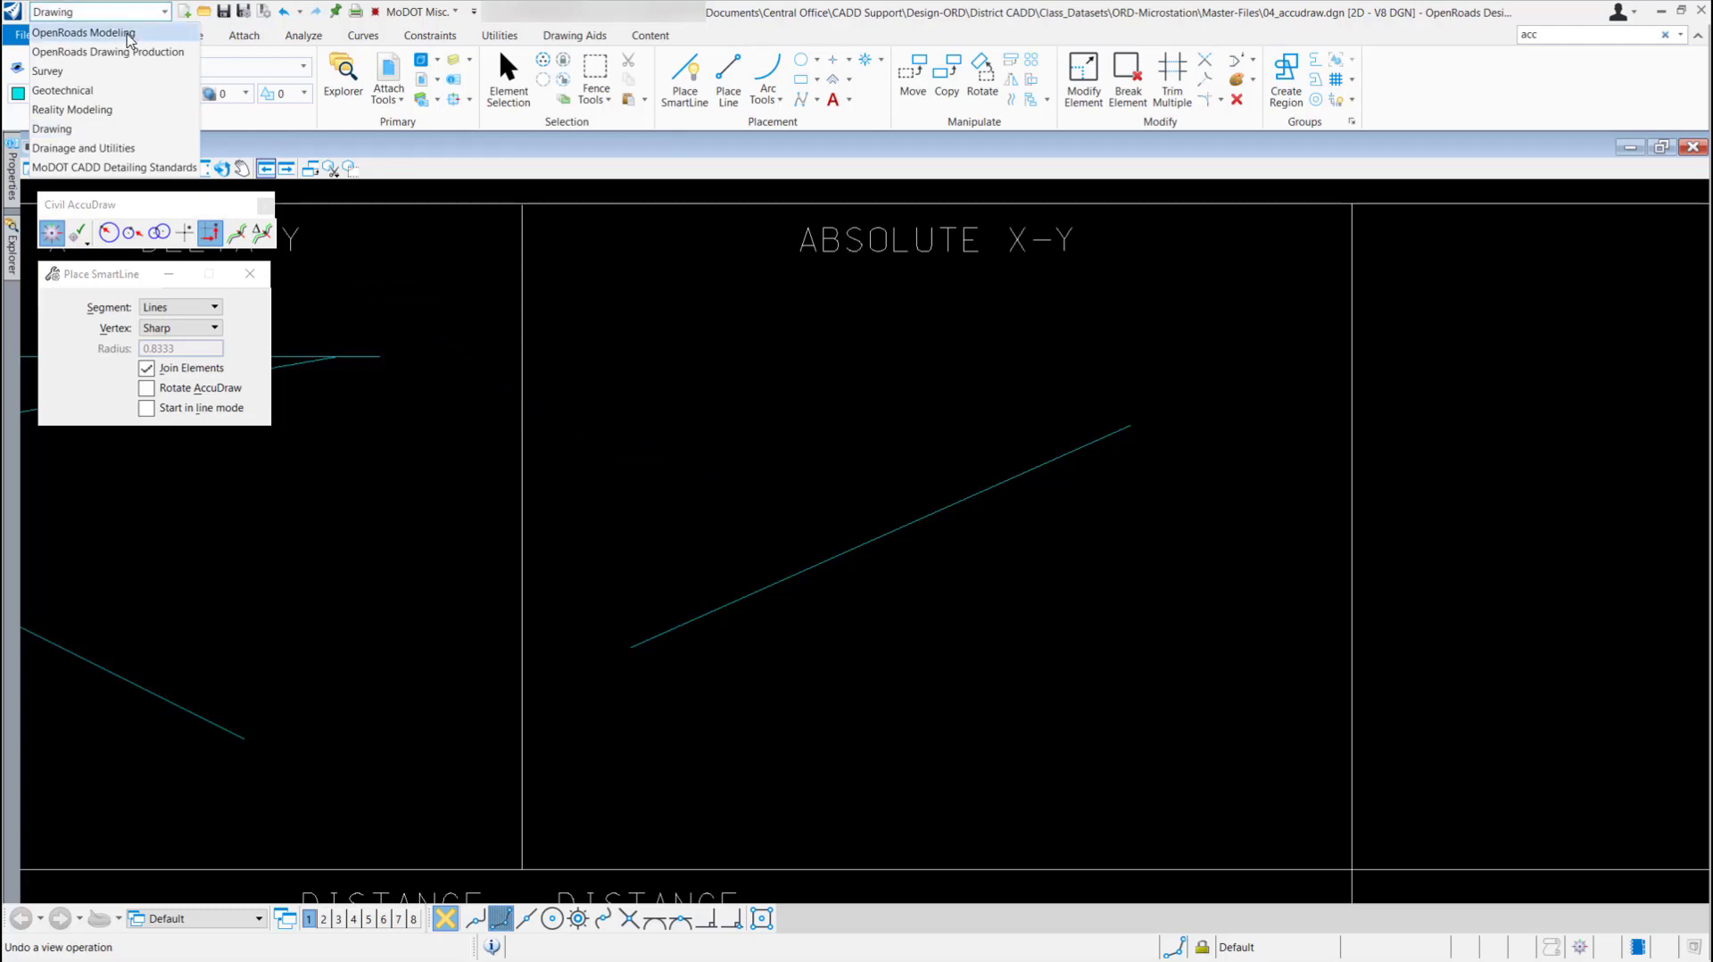
click(129, 34)
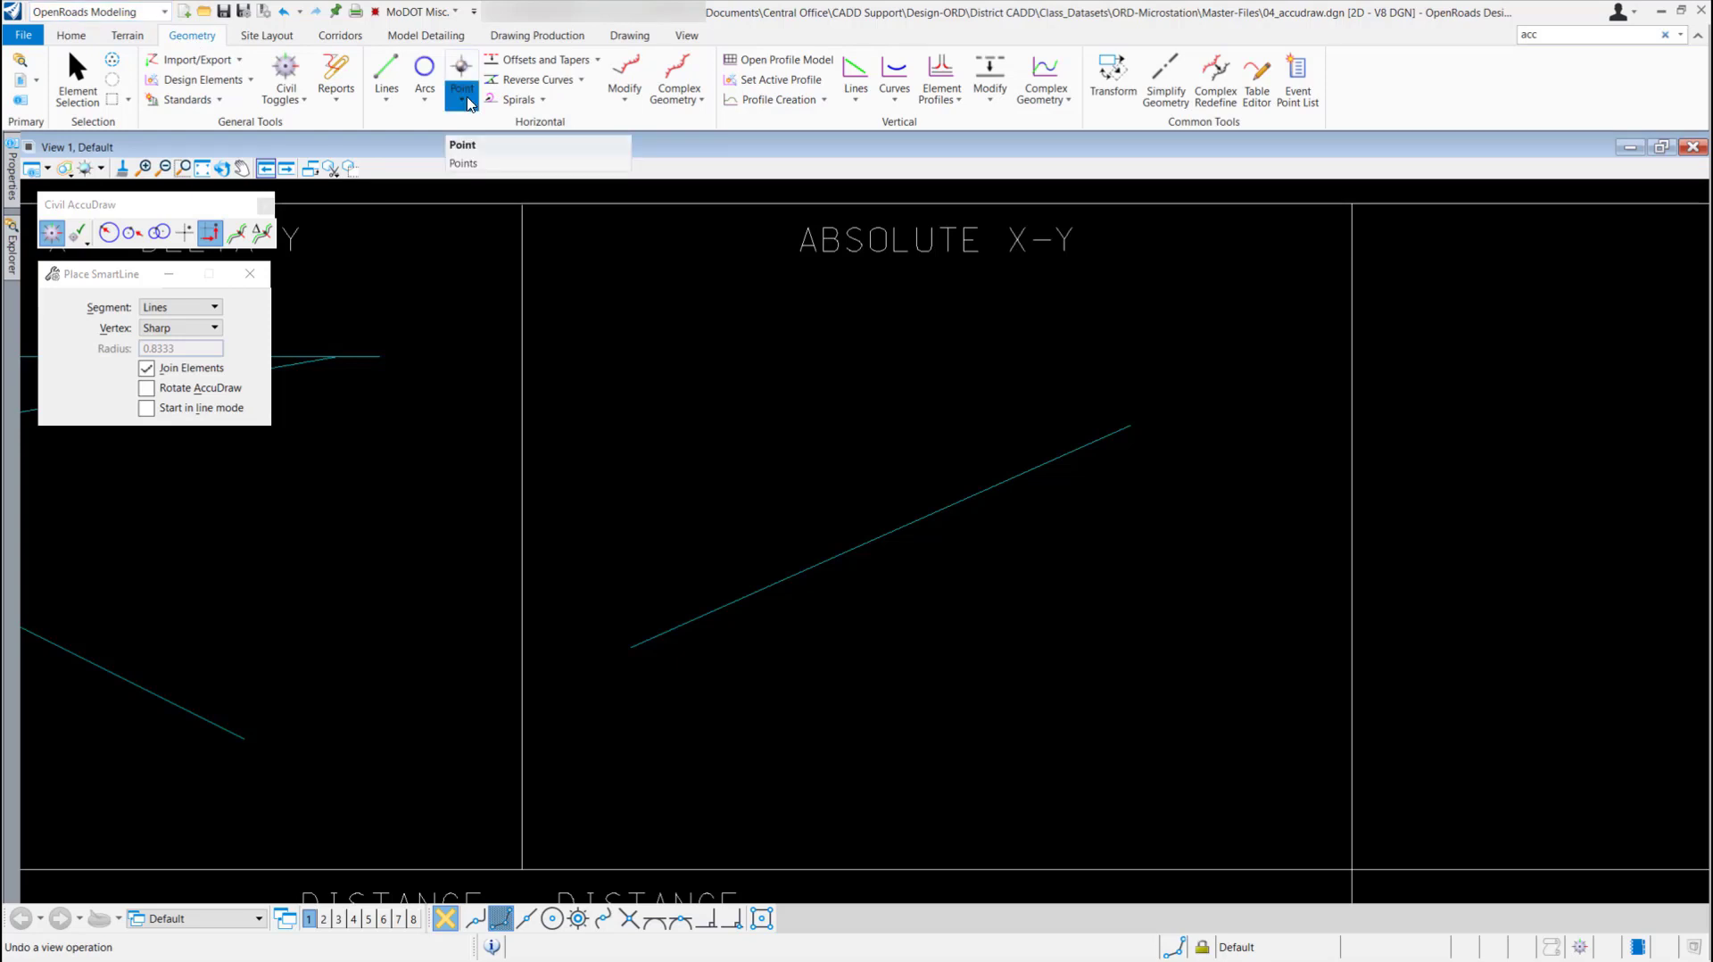
click(466, 100)
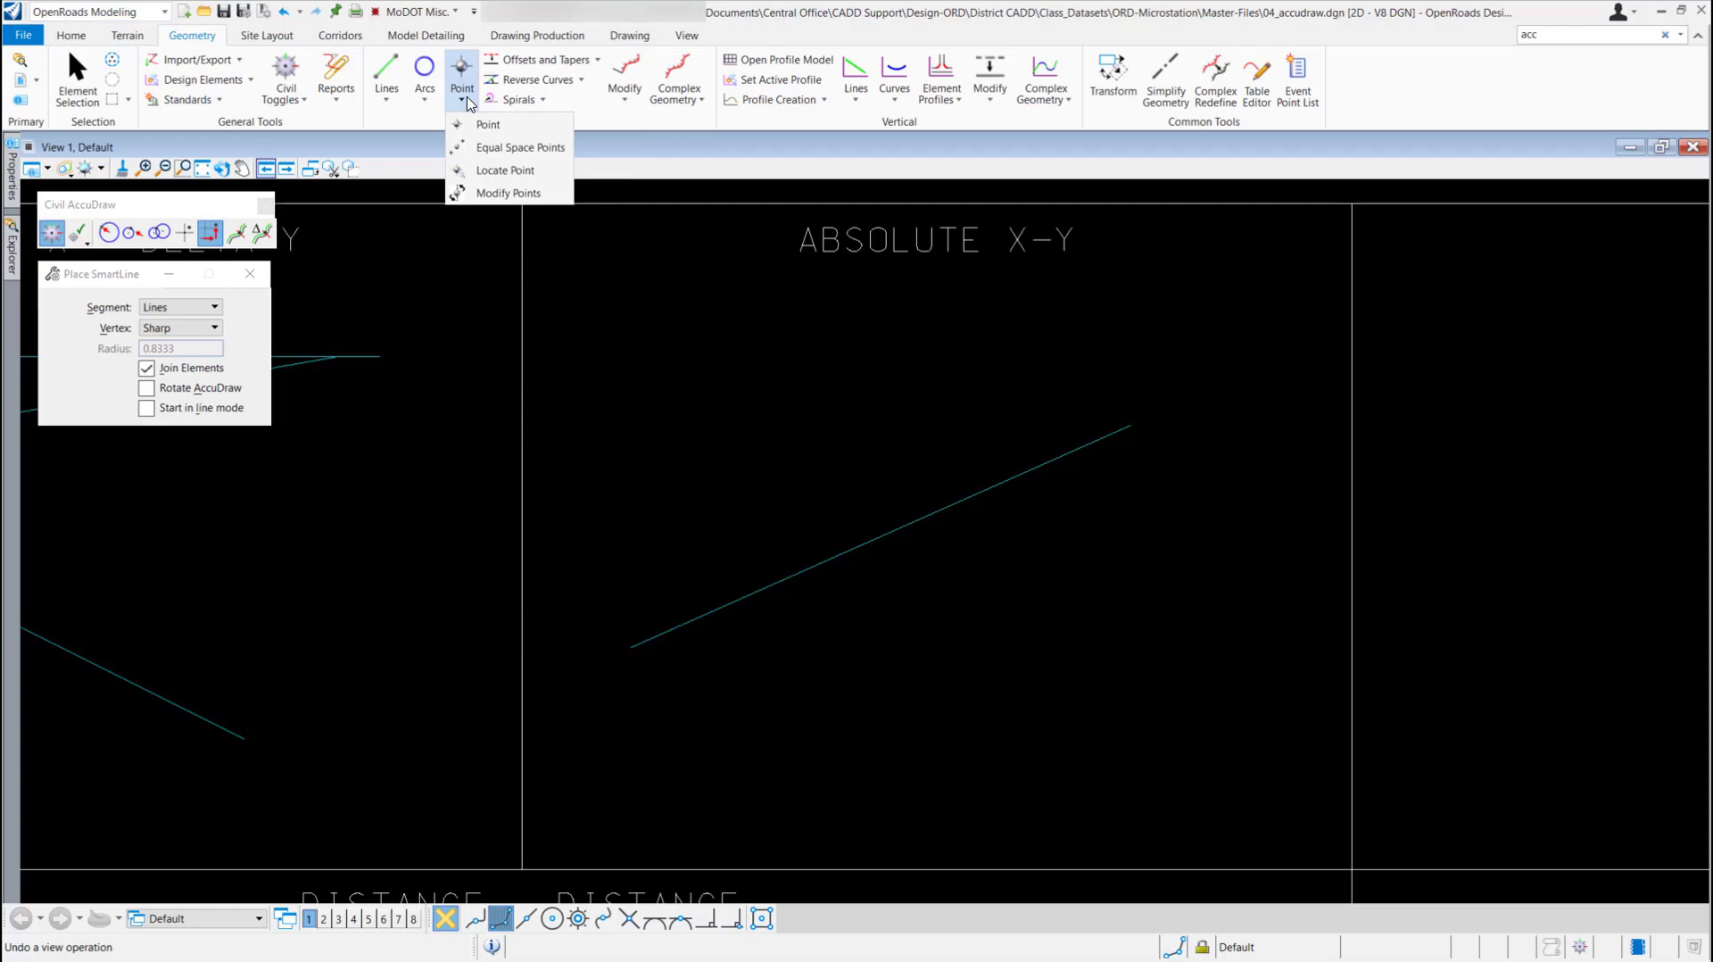
click(487, 125)
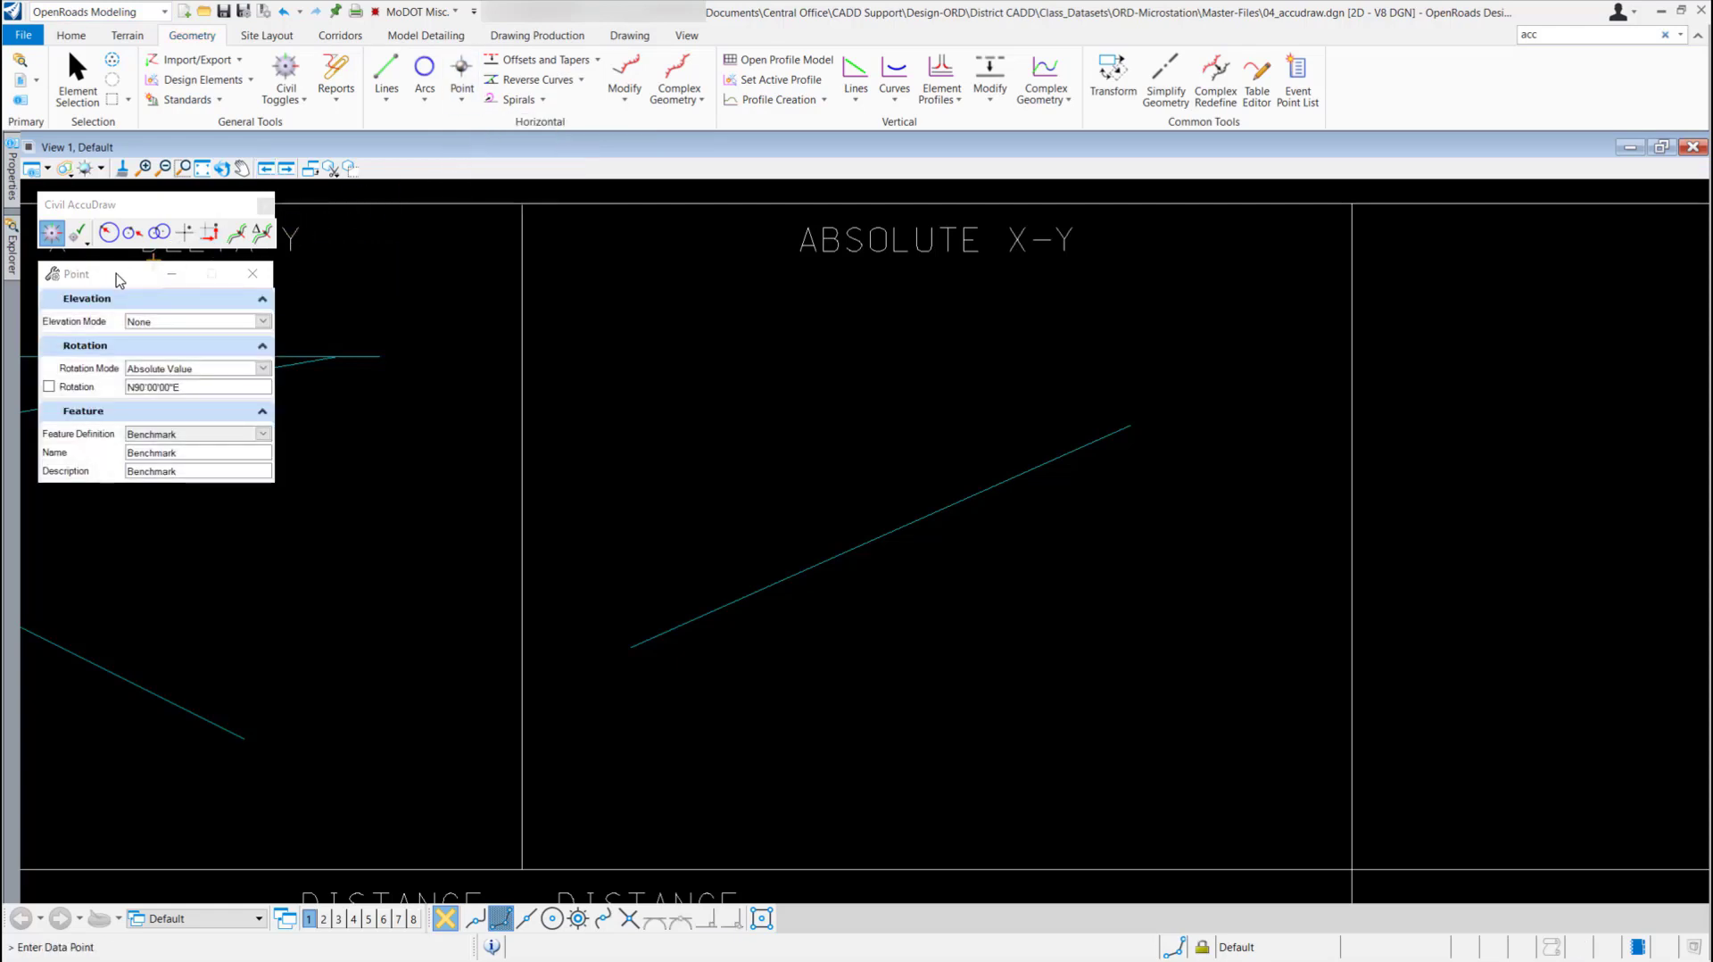
key(r)
key(o)
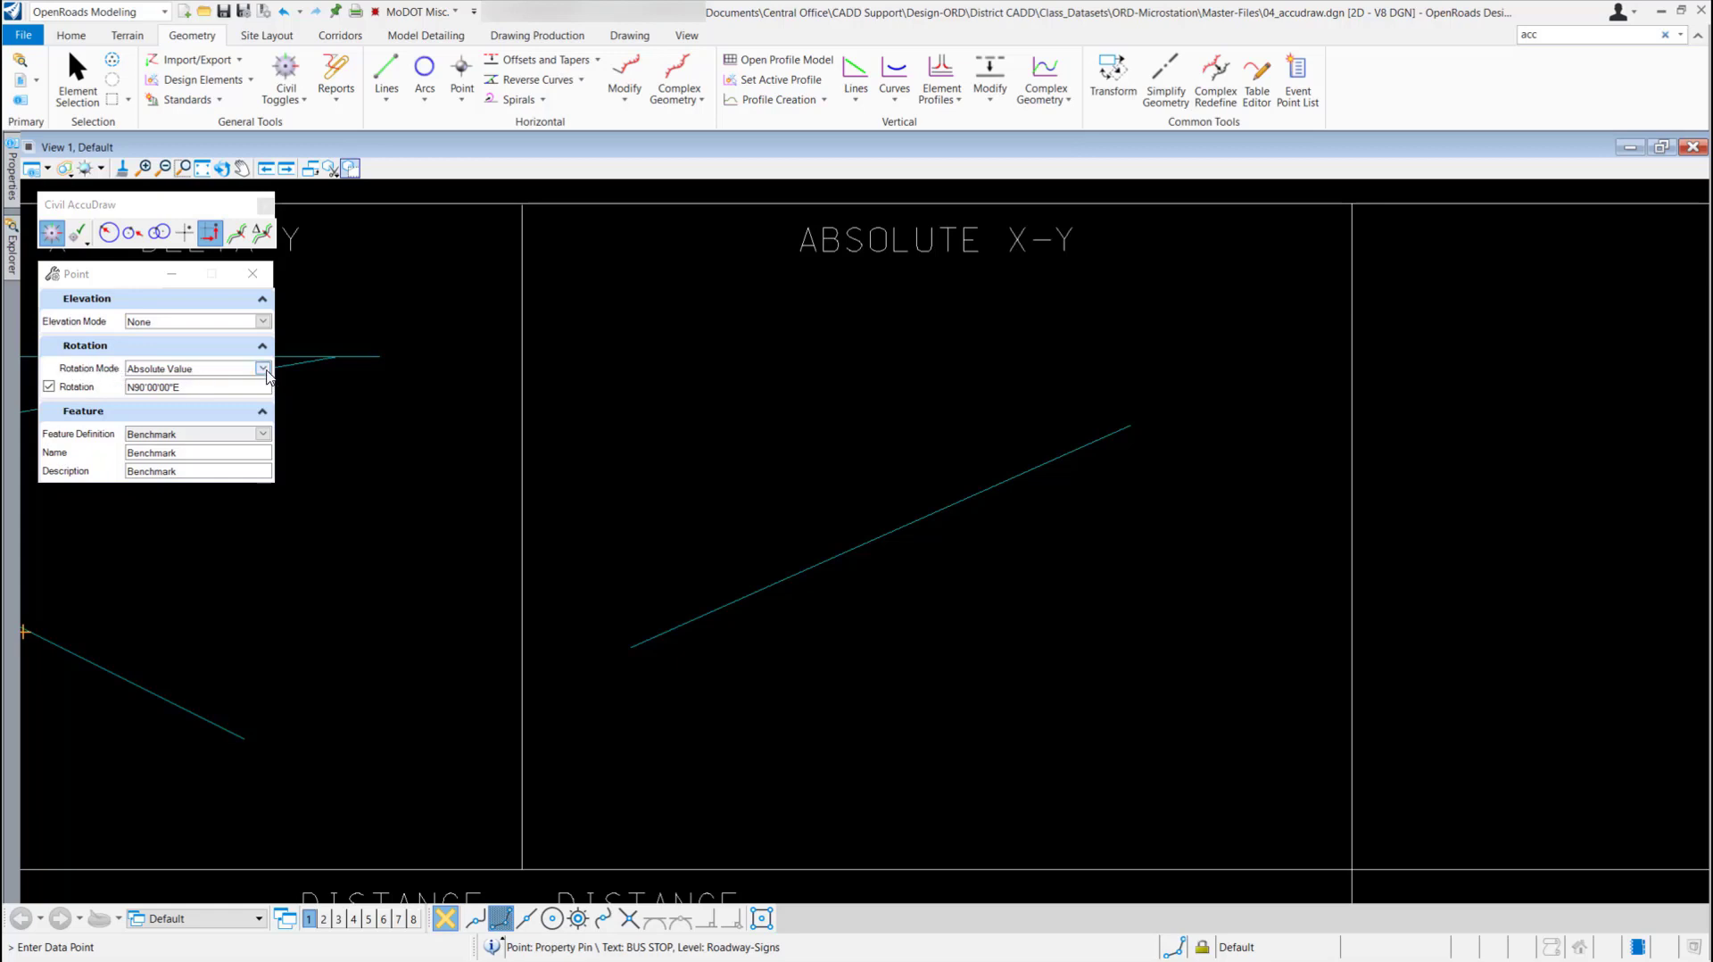
Step: Set the point's rotation mode to None and choose the Roadside feature definition Benchmark
click(264, 370)
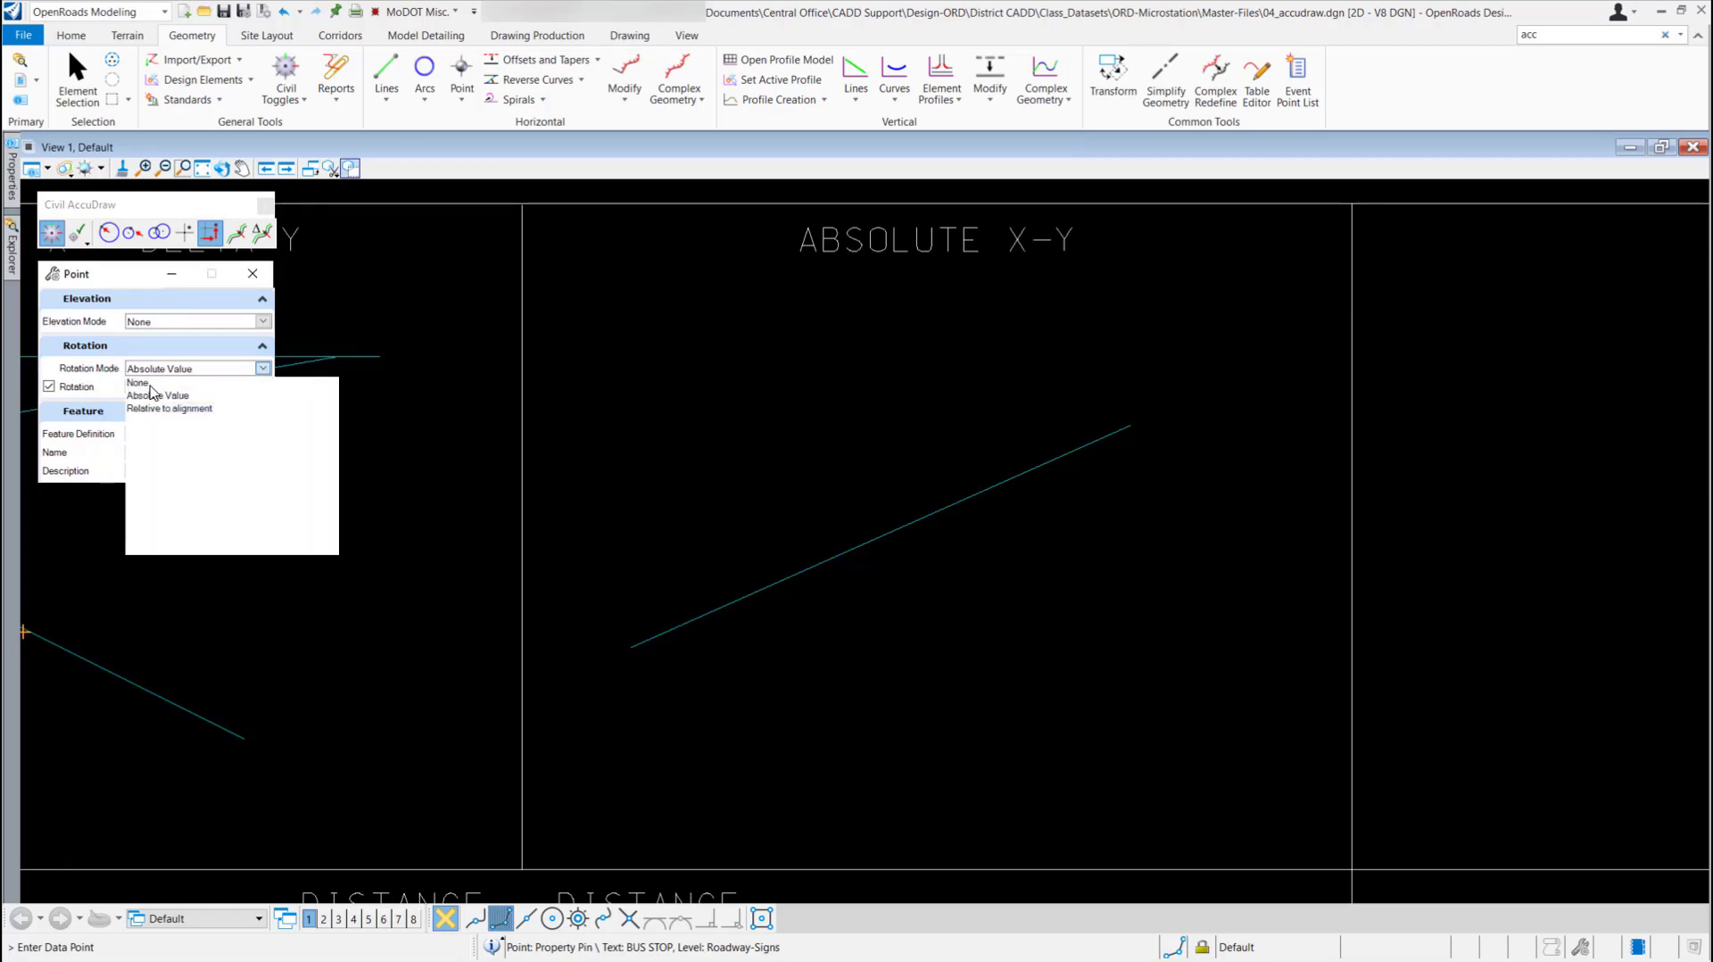
click(149, 384)
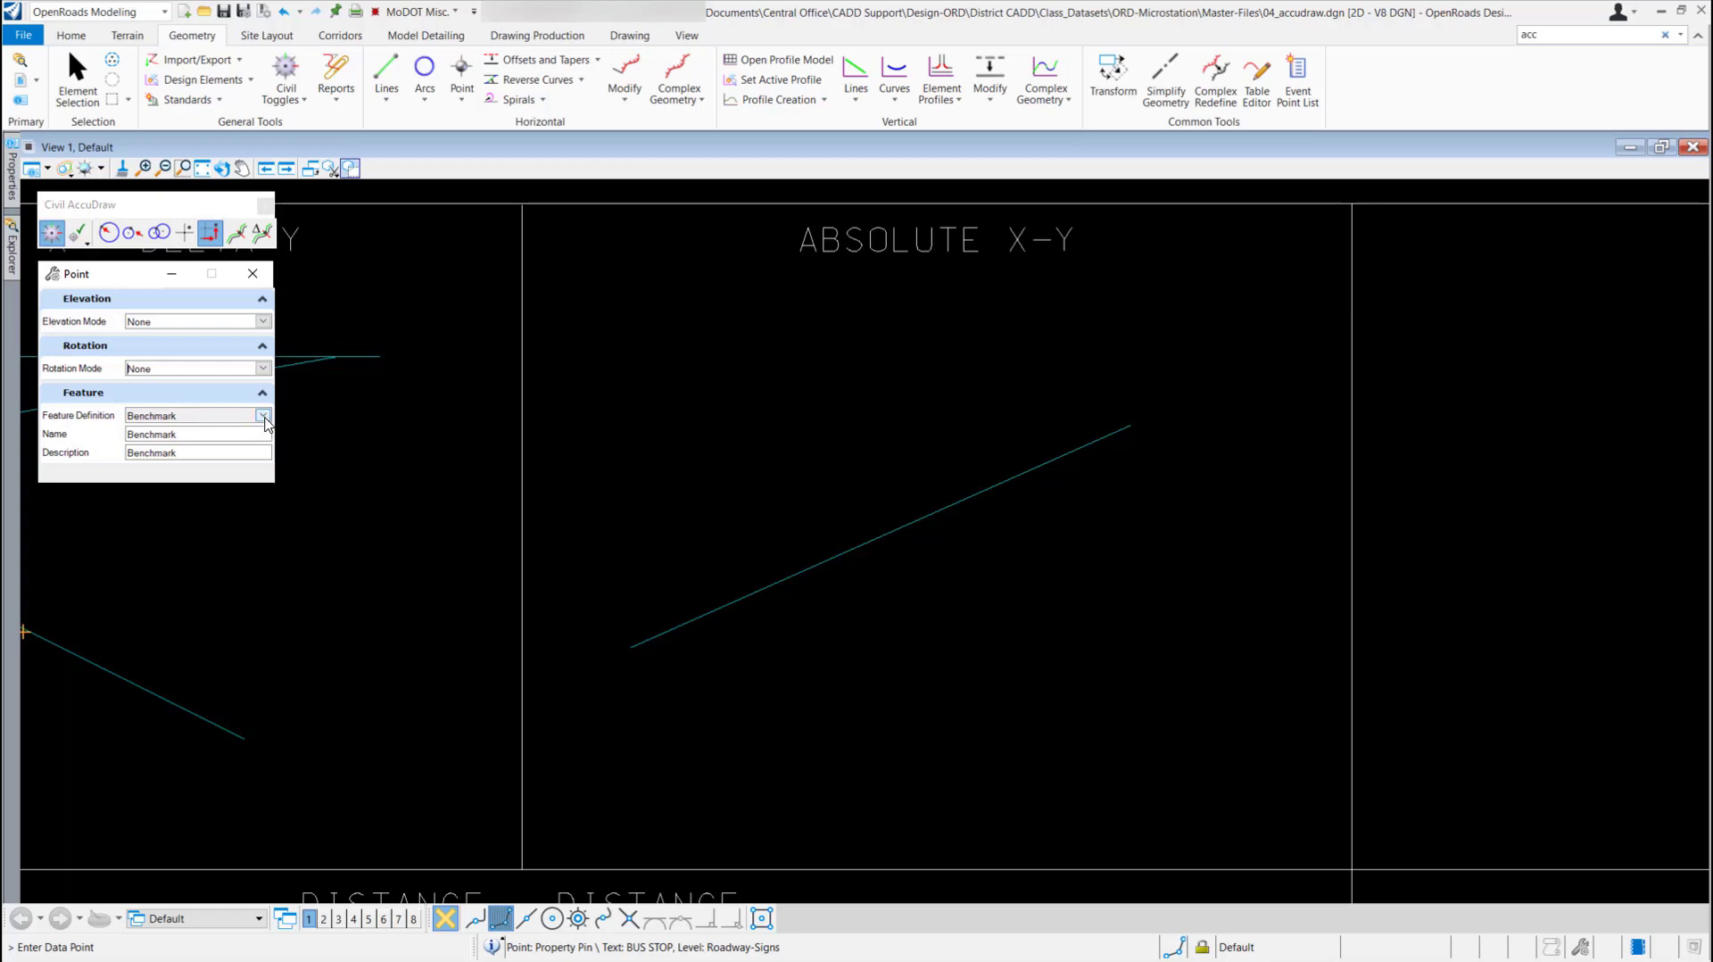
click(264, 418)
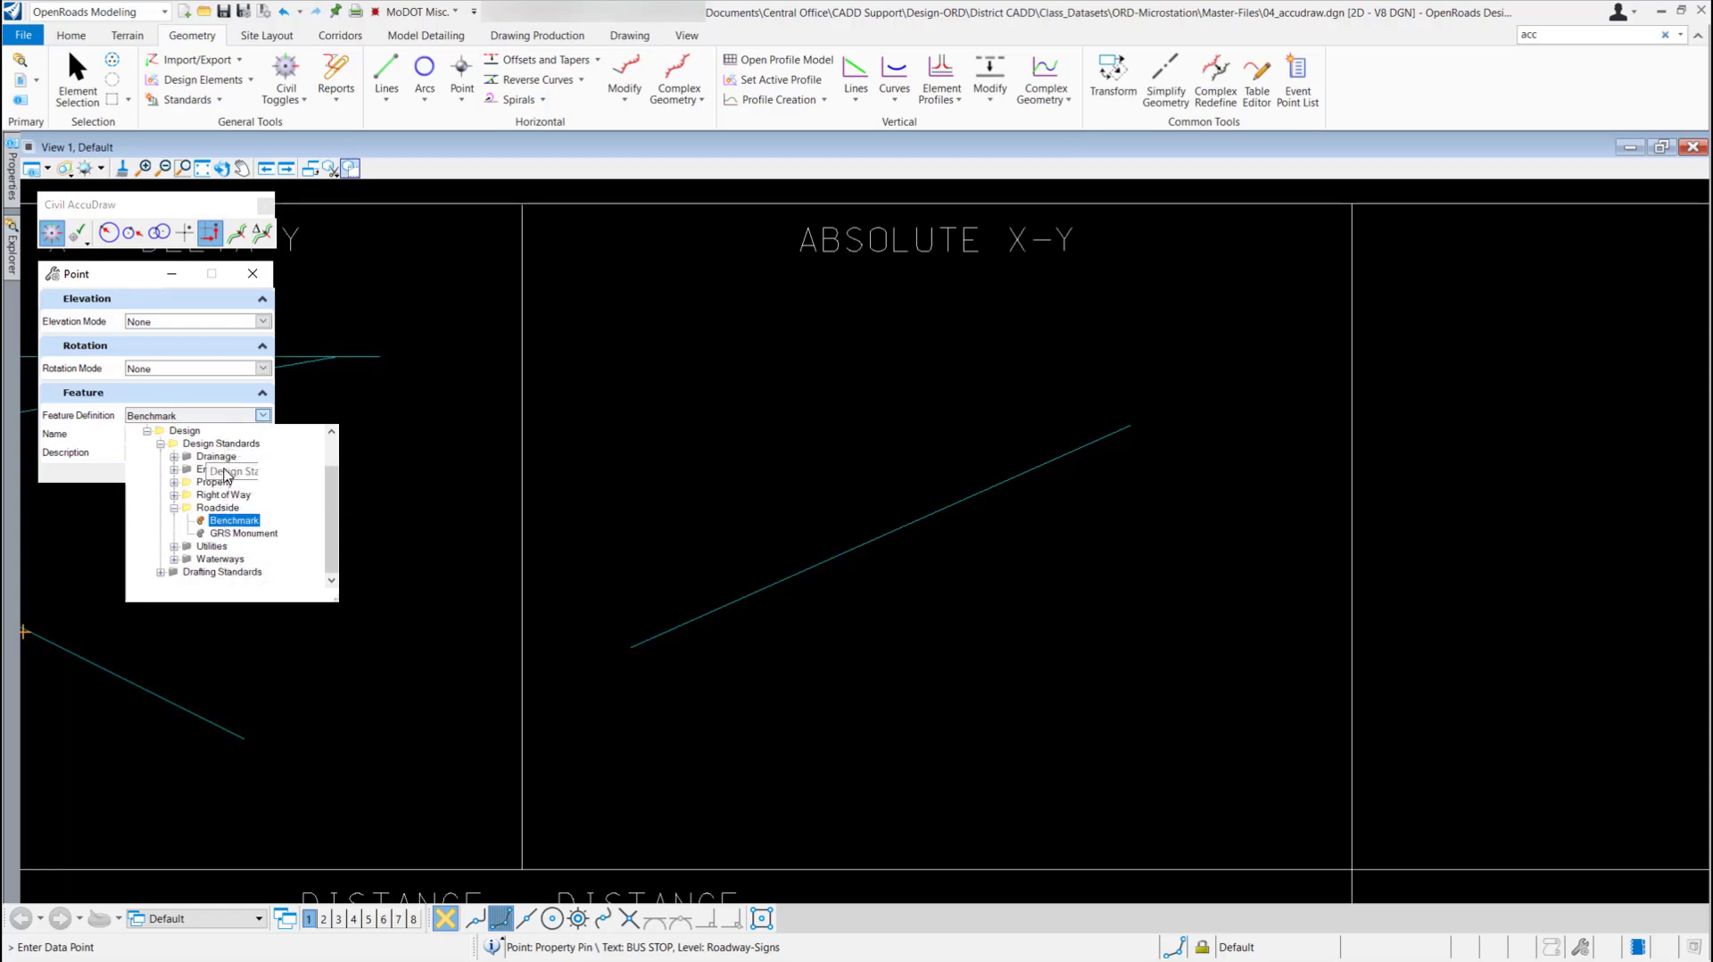
click(222, 526)
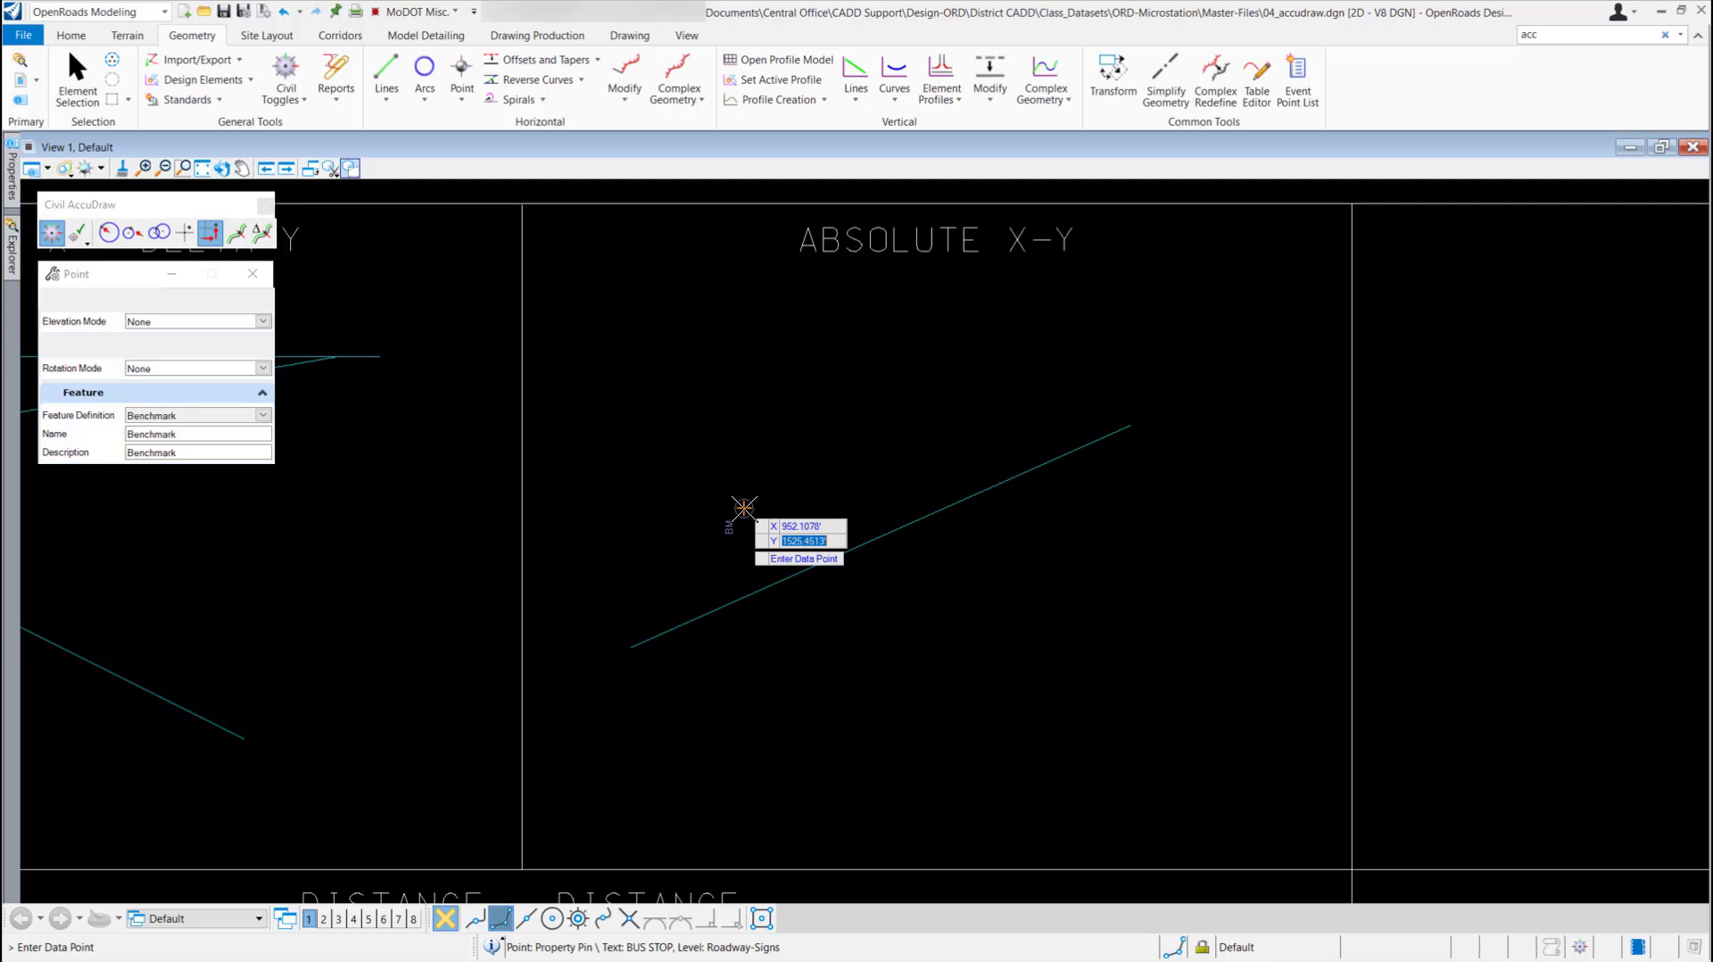
Step: Place the benchmark point at absolute coordinates X 1000, Y 1500 and leave the Point tool
key(Tab)
text(1000)
key(Tab)
text(1500)
key(Tab)
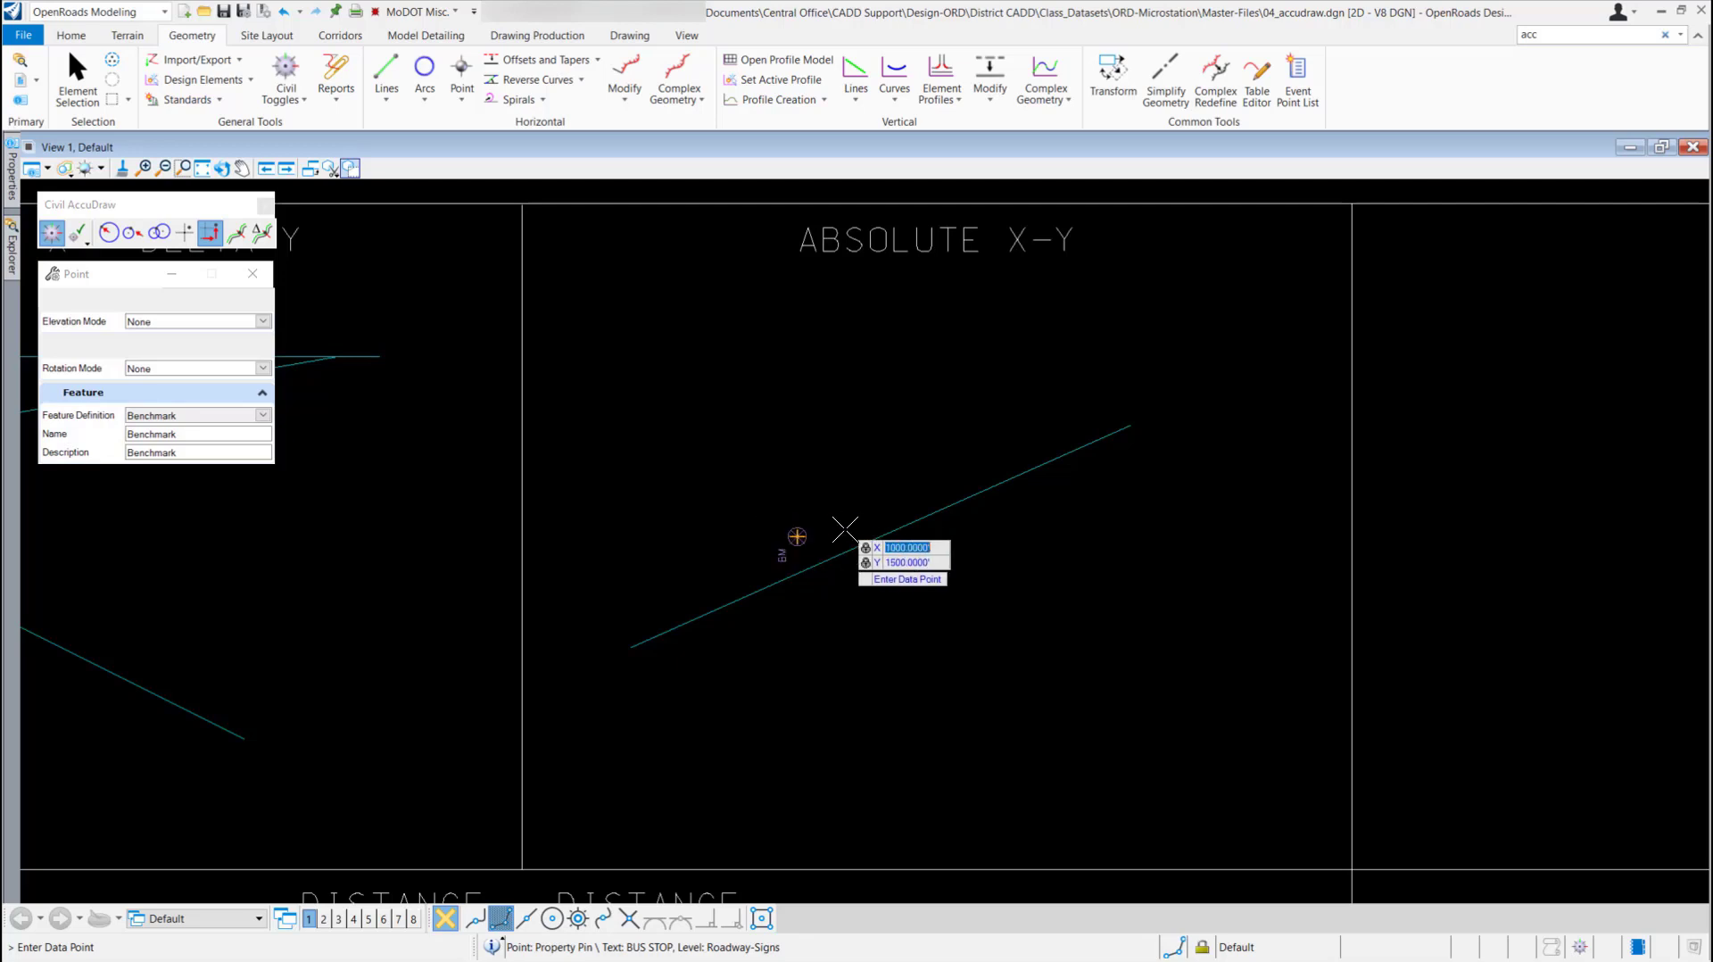
click(767, 422)
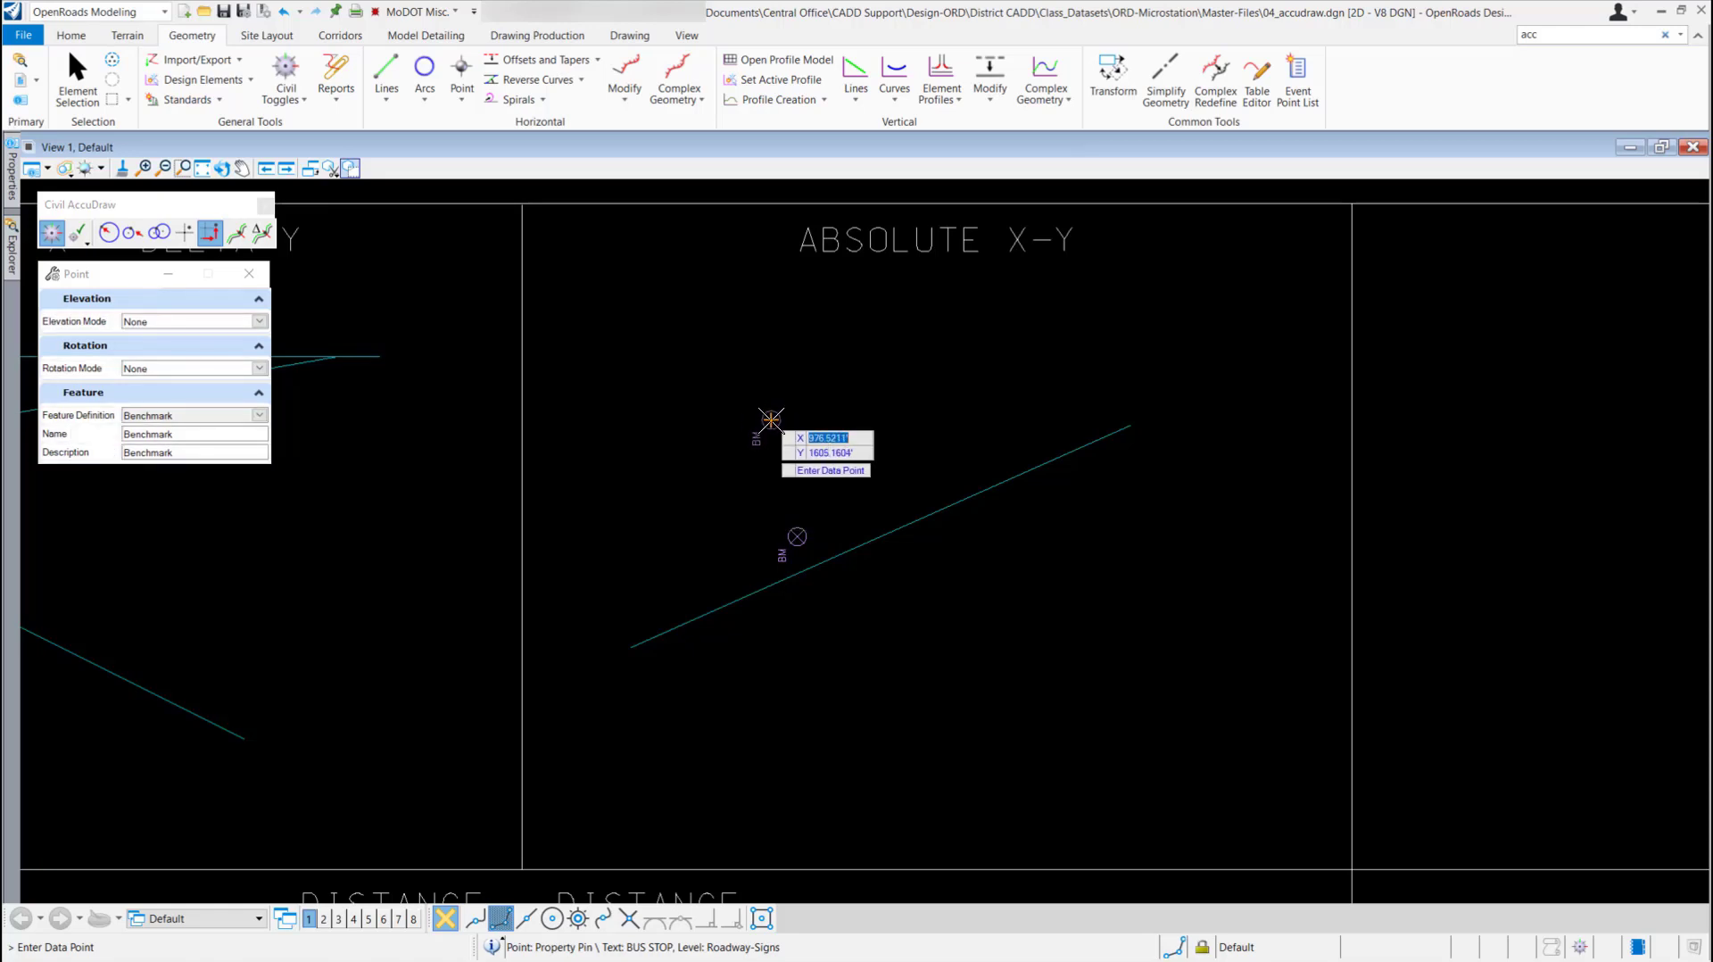
key(Escape)
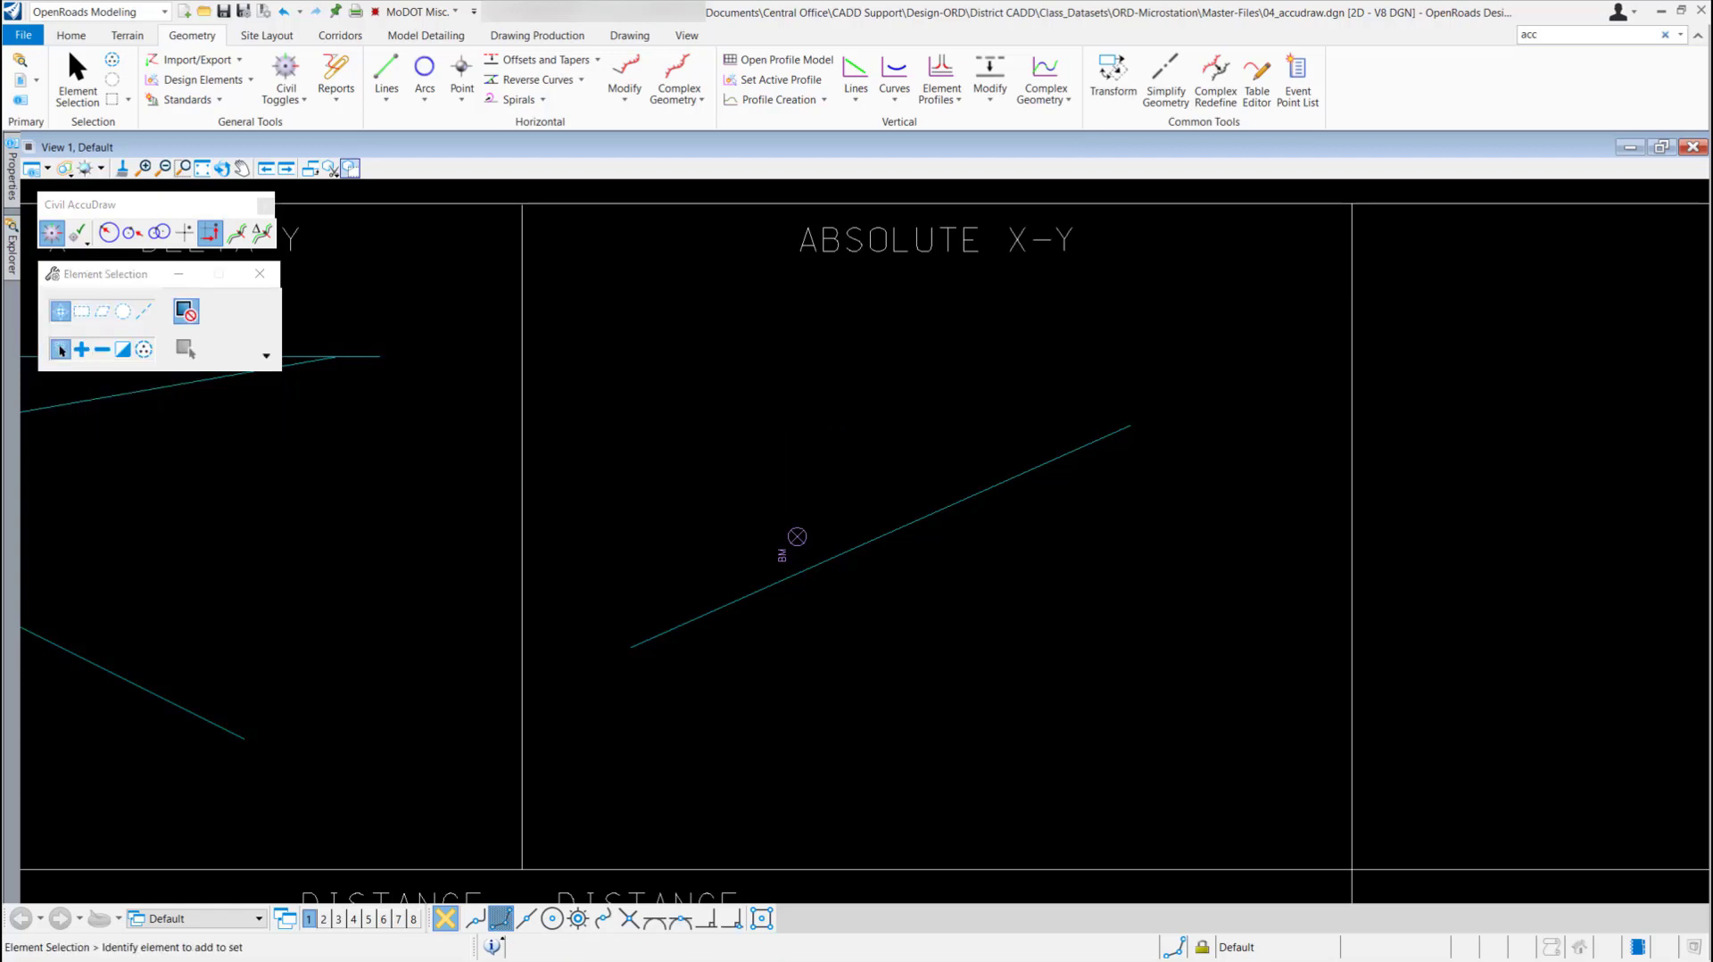